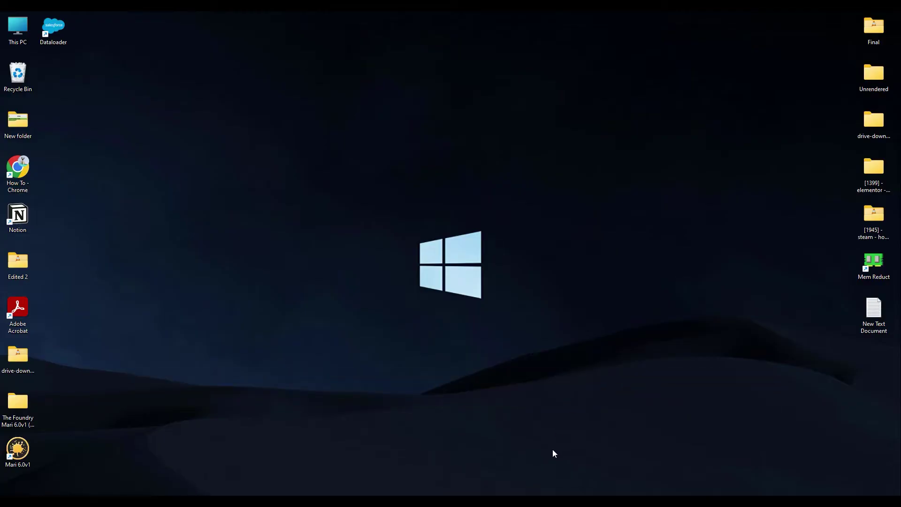
# Open the Advanced User Details page in personal settings
pyautogui.click(513, 502)
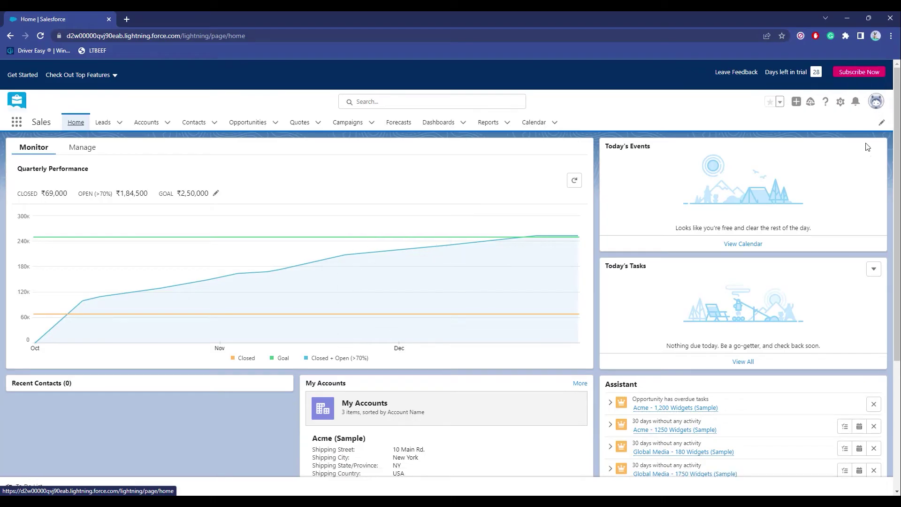
pyautogui.click(876, 101)
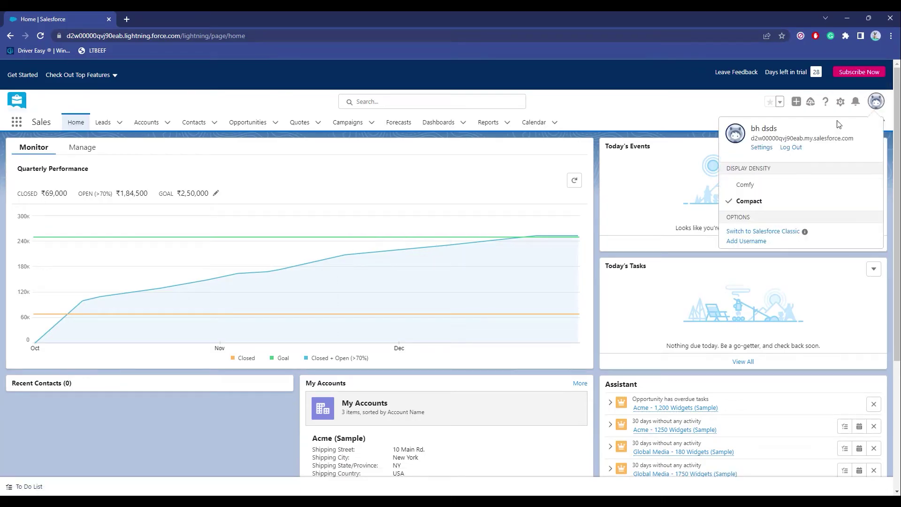
pyautogui.click(762, 148)
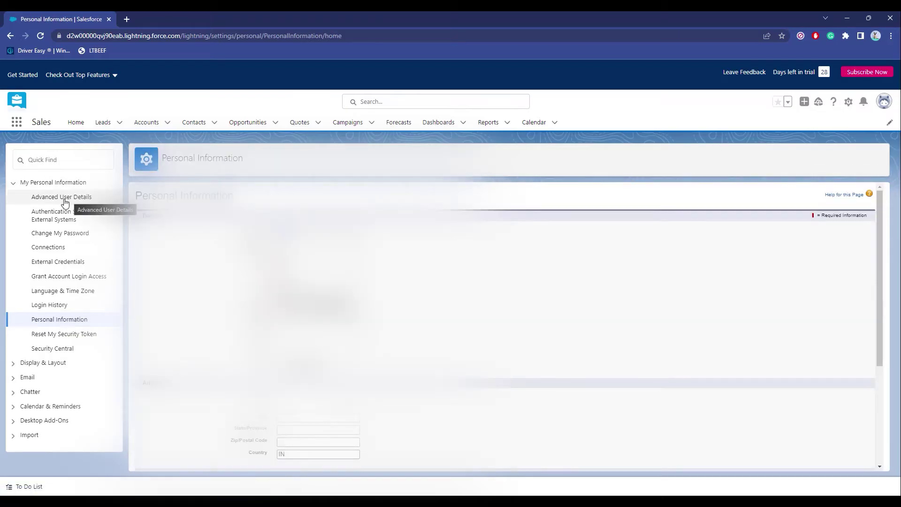
pyautogui.click(65, 200)
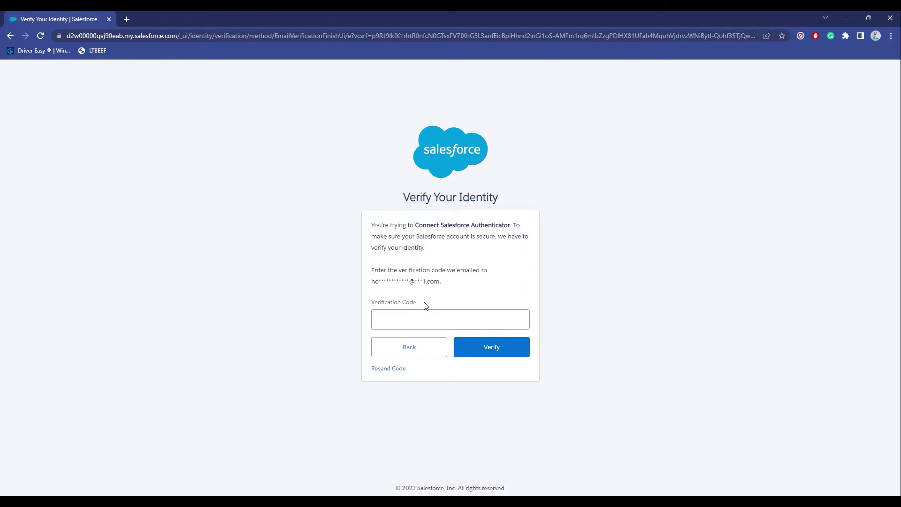
pyautogui.moveTo(448, 291); pyautogui.dragTo(320, 288)
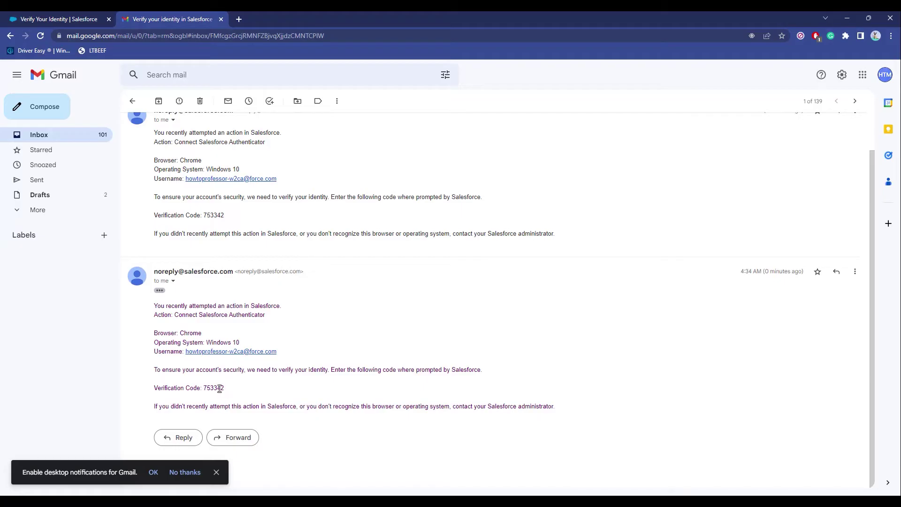
pyautogui.doubleClick(216, 390)
pyautogui.rightClick(217, 389)
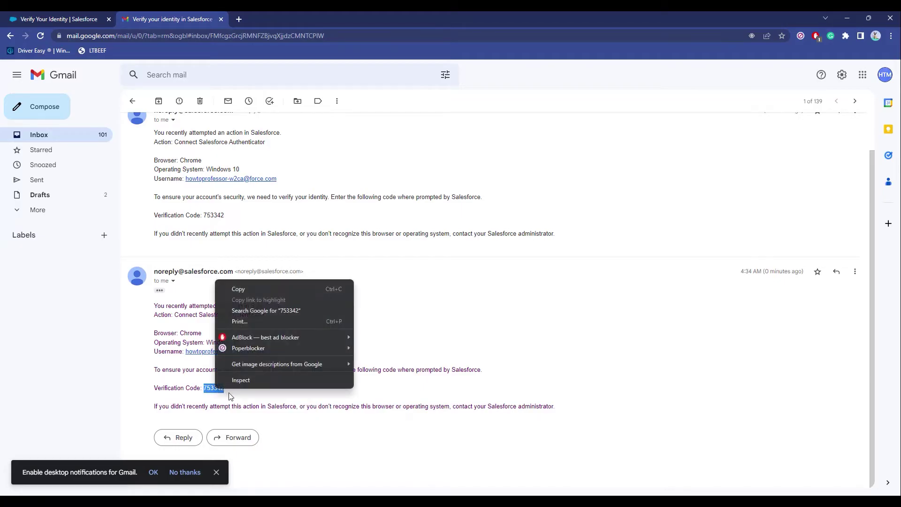
pyautogui.click(264, 290)
pyautogui.click(71, 18)
pyautogui.rightClick(441, 322)
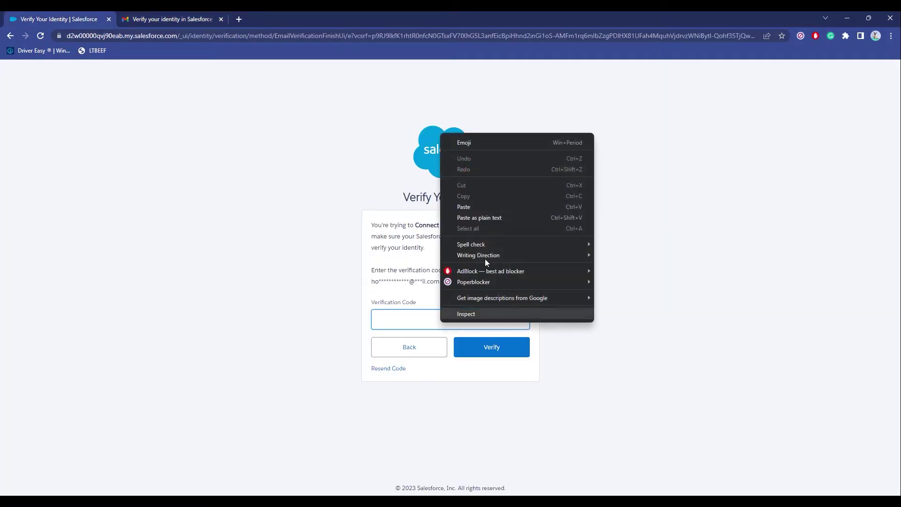
pyautogui.click(486, 206)
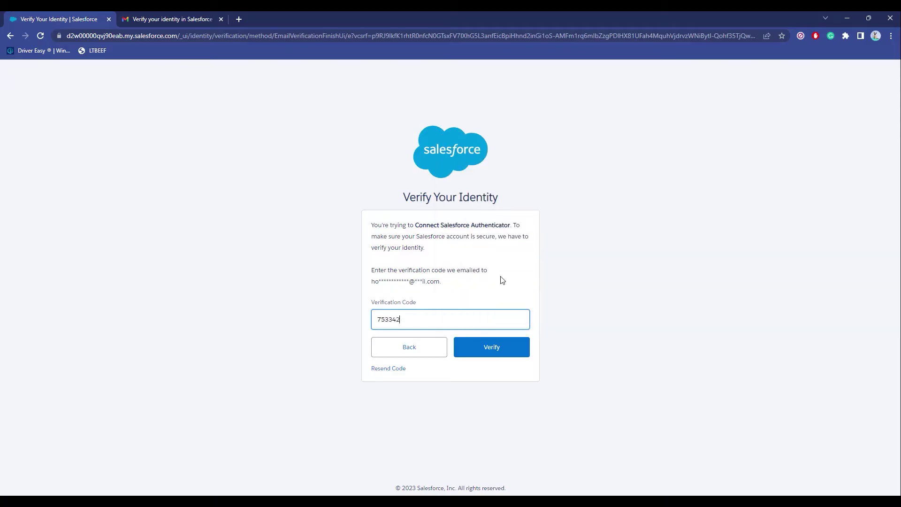
pyautogui.click(498, 356)
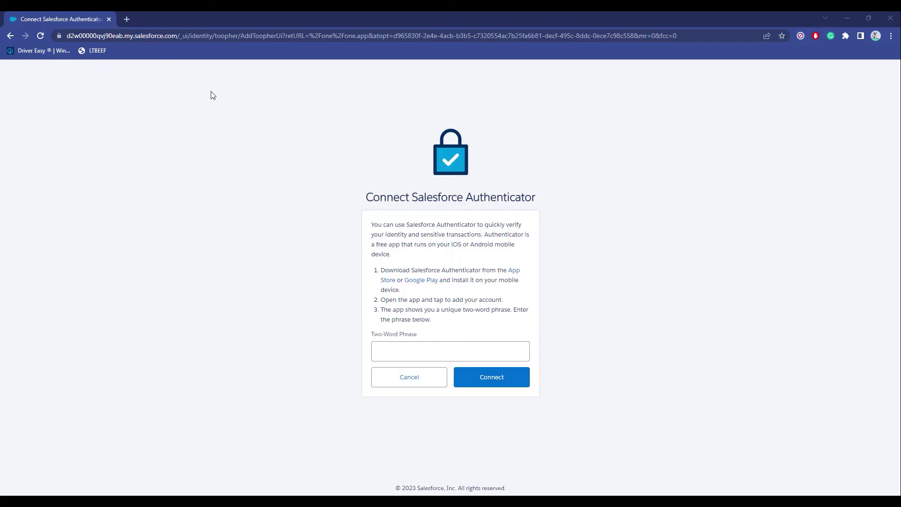
# Enter the two-word phrase 'natural grip' and connect Salesforce Authenticator
pyautogui.click(423, 346)
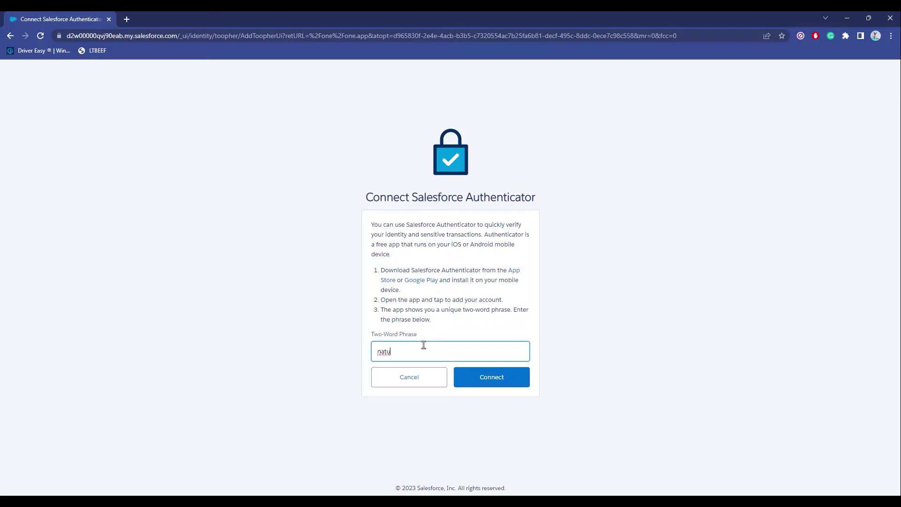
pyautogui.click(516, 385)
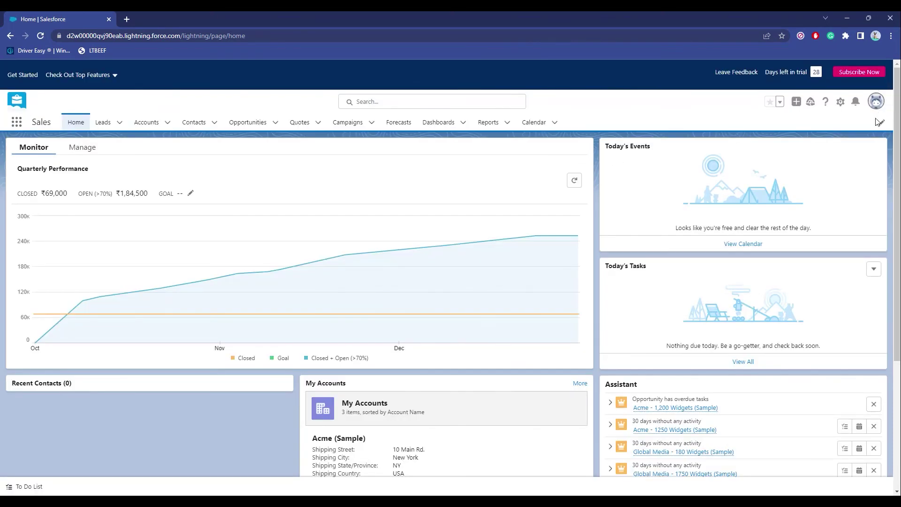
# Go back to Advanced User Details to check the Salesforce Authenticator registration
pyautogui.click(876, 102)
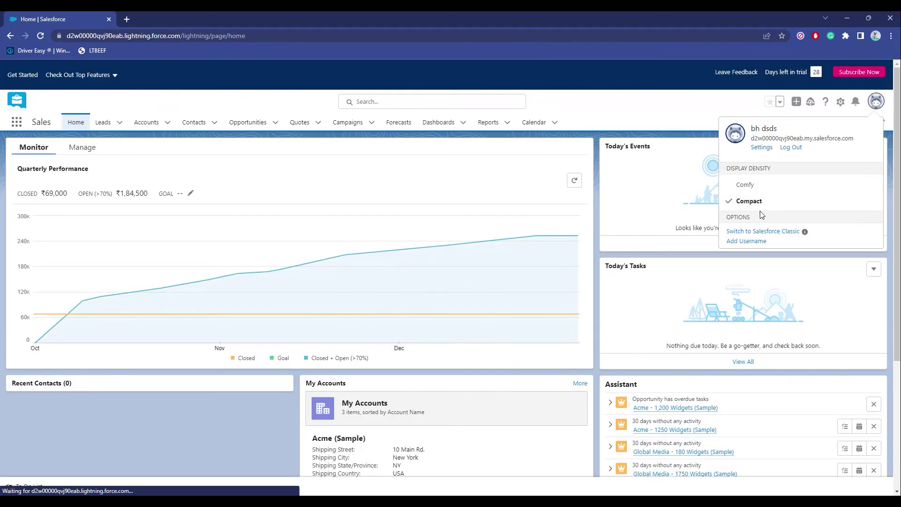
pyautogui.click(761, 148)
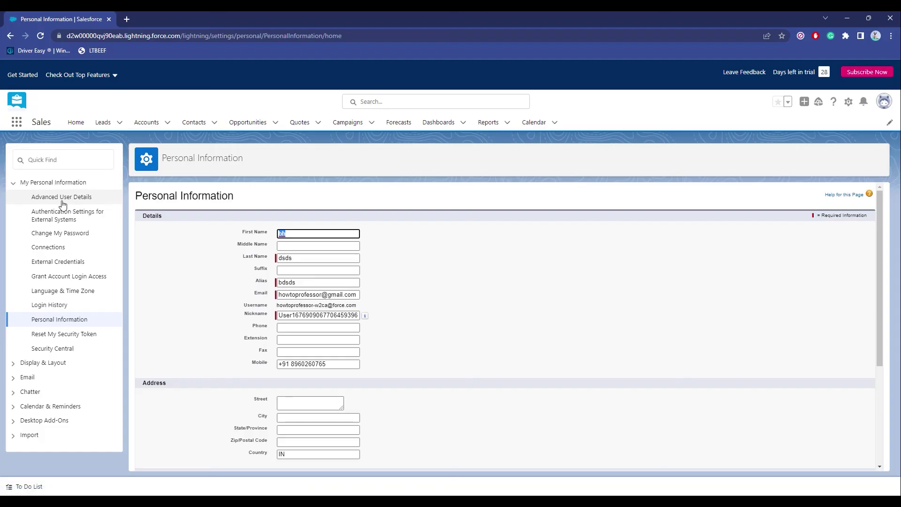
pyautogui.click(82, 200)
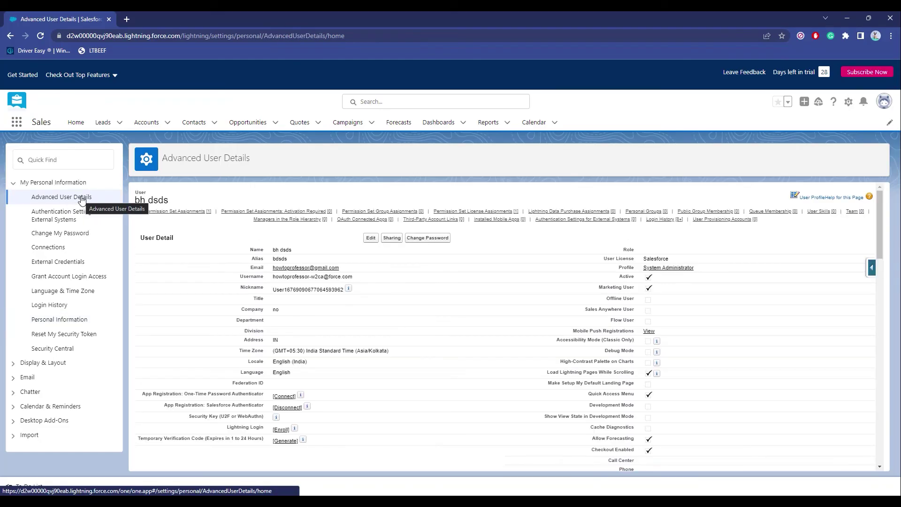